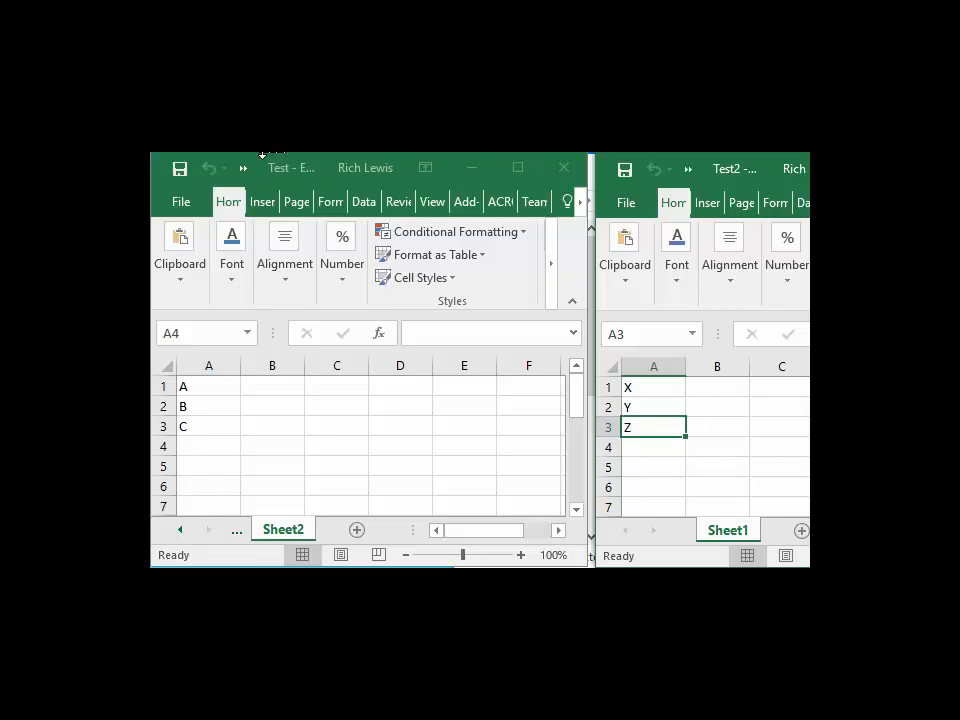
Step: Switch between Sheet1 and Sheet2 of the Test workbook to compare their contents
{"action": "left_click", "coordinate": [234, 535]}
{"action": "left_click", "coordinate": [234, 535]}
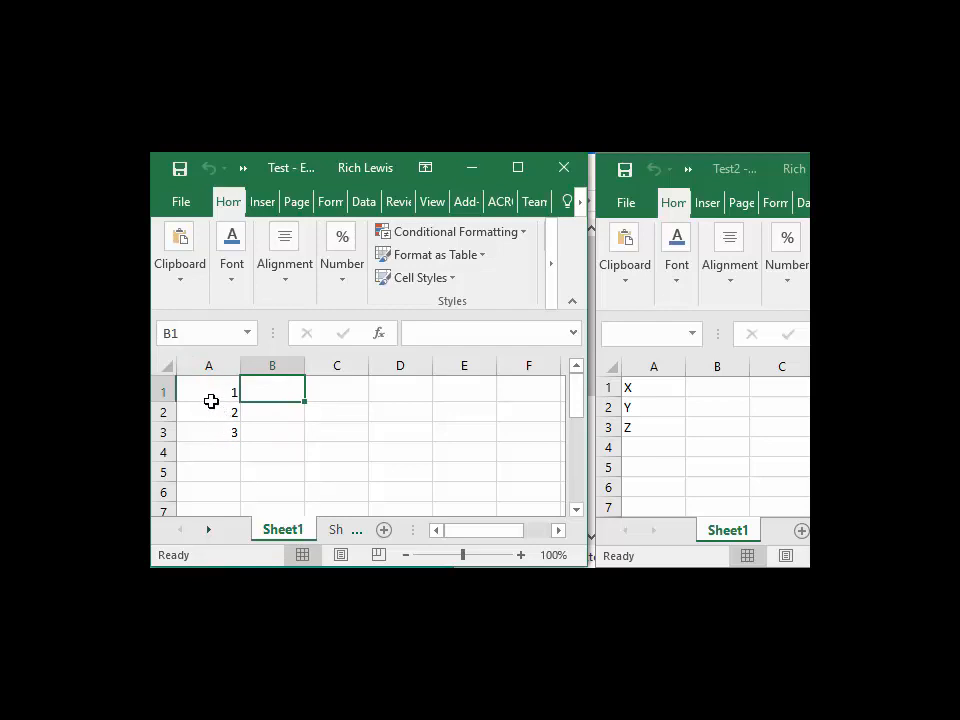
{"action": "left_click", "coordinate": [336, 532]}
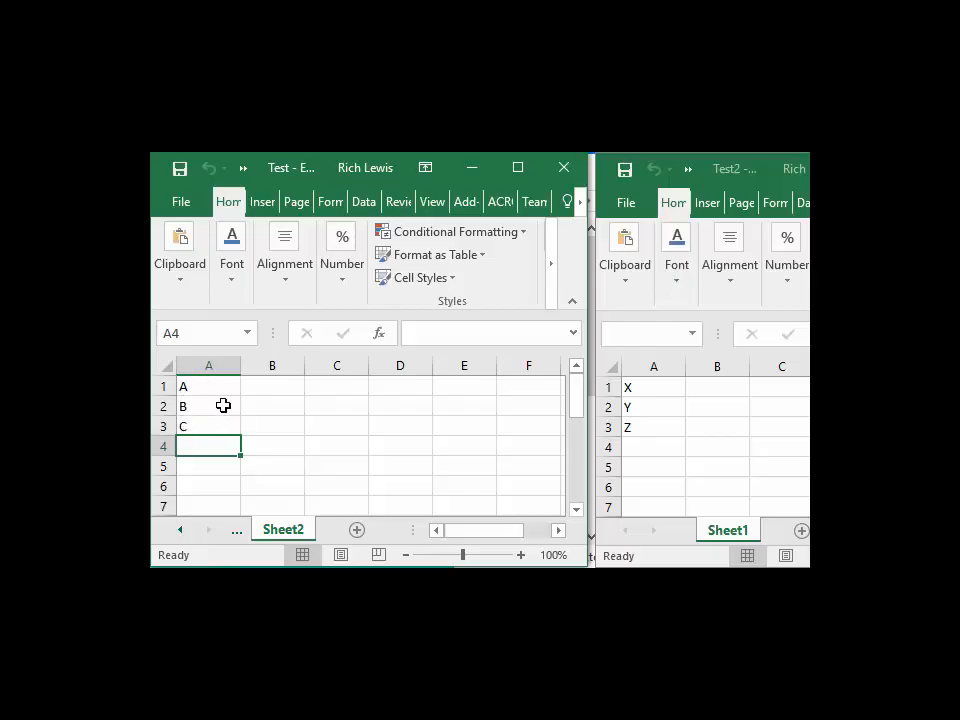
{"action": "left_click", "coordinate": [182, 533]}
{"action": "left_click", "coordinate": [282, 531]}
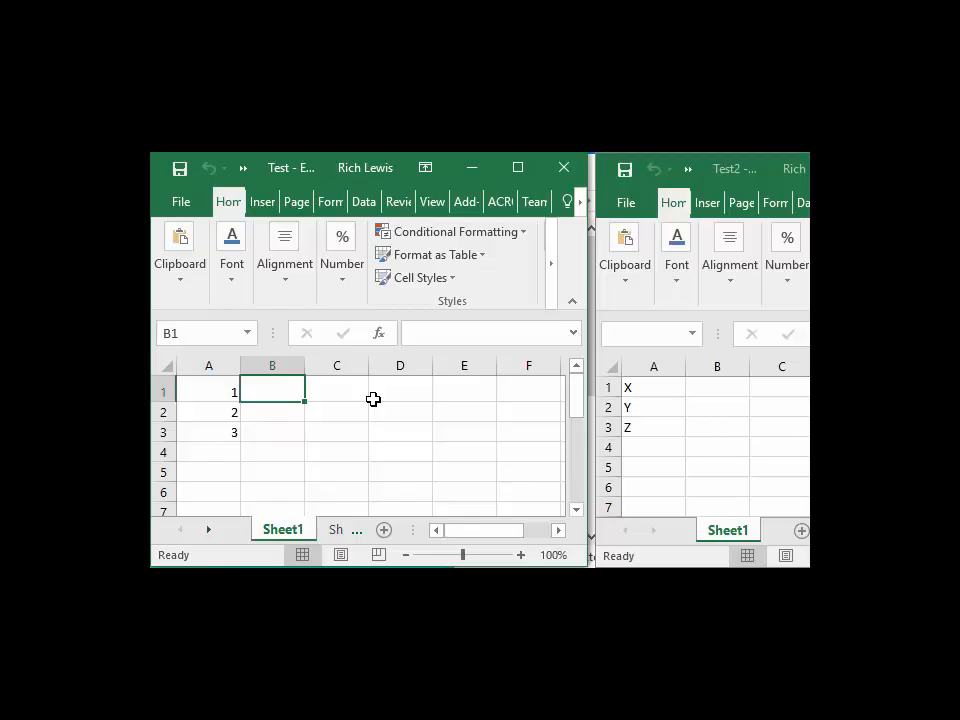
Step: Enter the formula =Sheet2!A1 in cell B1 of Sheet1
{"action": "left_click", "coordinate": [450, 329]}
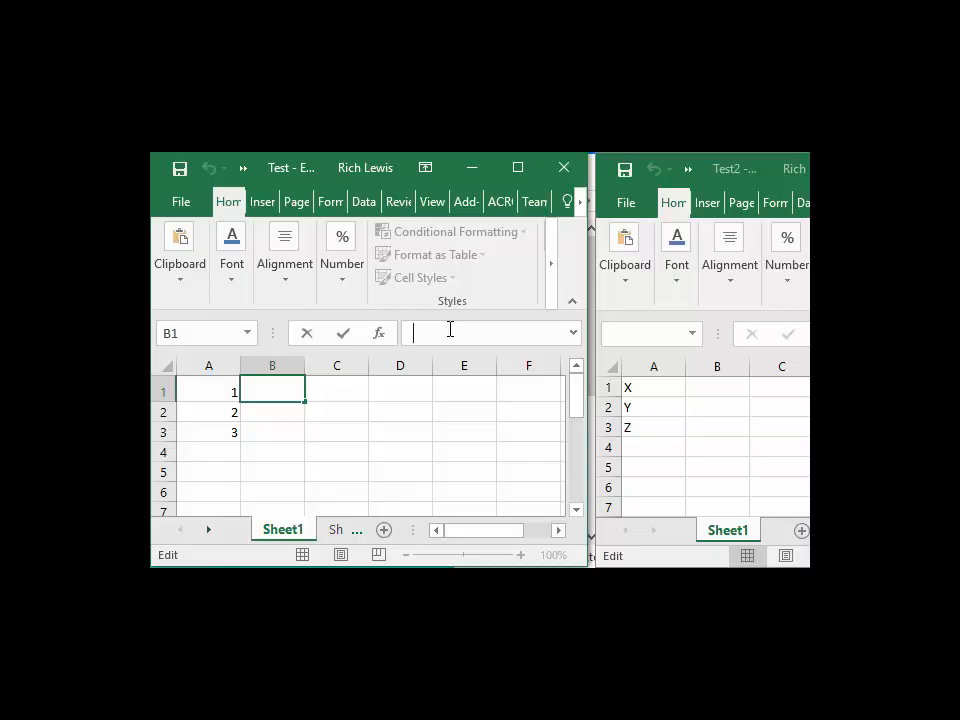
{"action": "type", "text": "=sH"}
{"action": "key", "text": "BackSpace"}
{"action": "key", "text": "BackSpace"}
{"action": "type", "text": "Shee"}
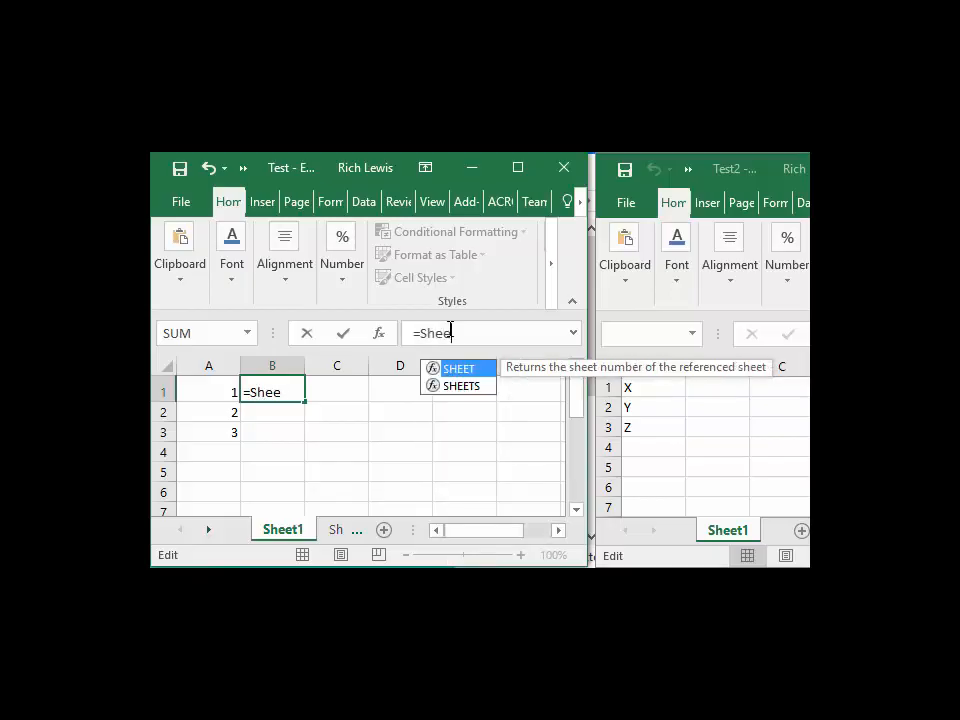
{"action": "type", "text": "t1"}
{"action": "key", "text": "BackSpace"}
{"action": "type", "text": "2"}
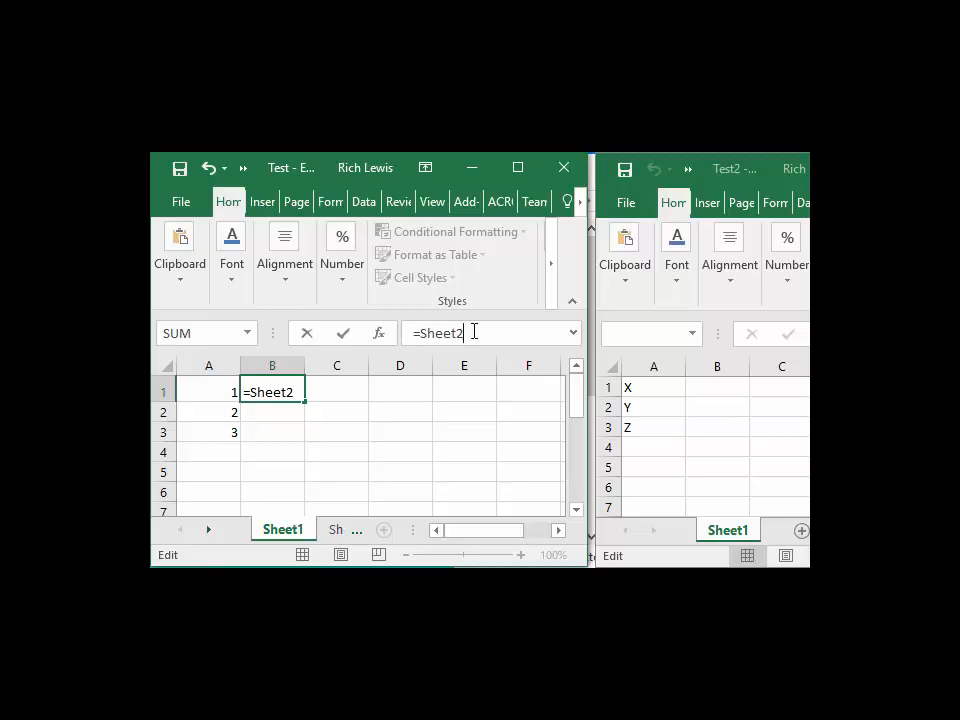
{"action": "type", "text": "!"}
{"action": "type", "text": "A1"}
{"action": "key", "text": "Return"}
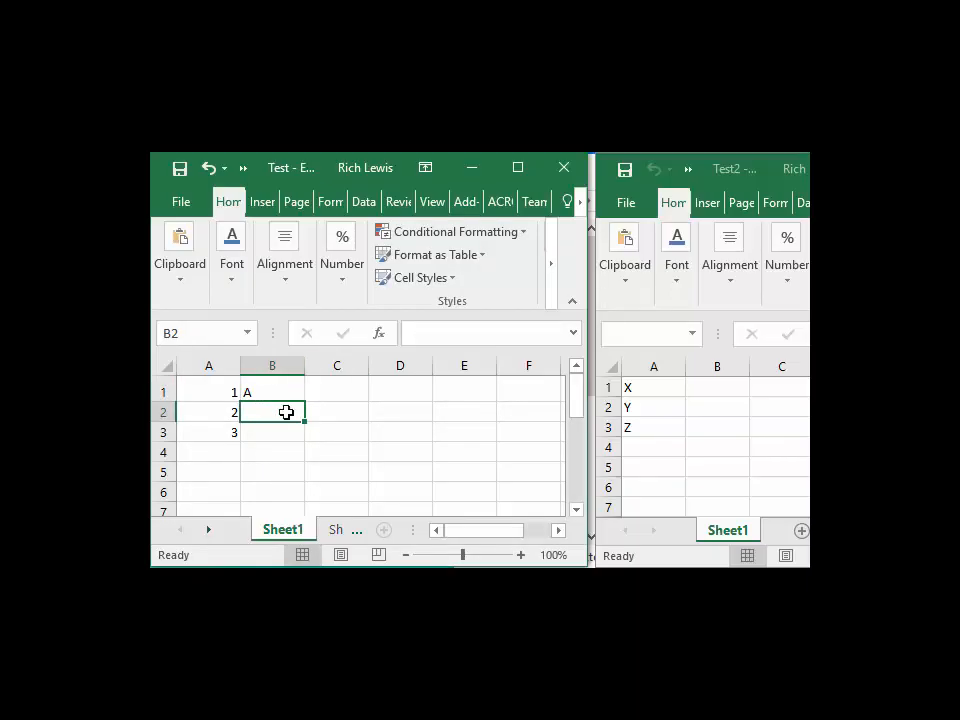
Step: Change cell A1 on Sheet2 to G and check the linked cell on Sheet1
{"action": "left_click", "coordinate": [338, 540]}
{"action": "left_click", "coordinate": [220, 389]}
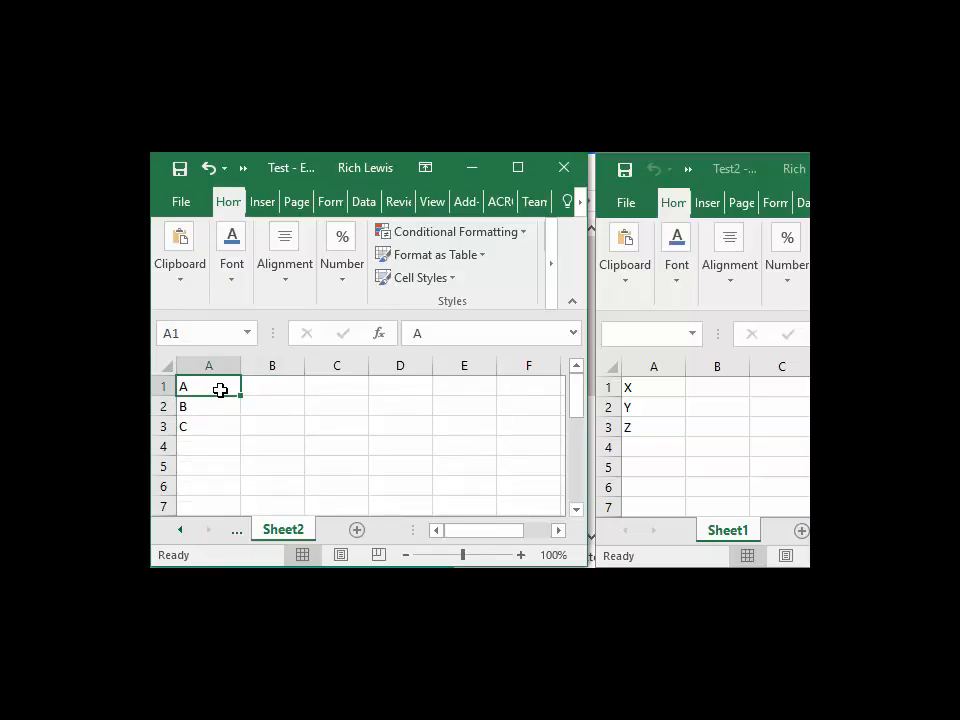
{"action": "type", "text": "G"}
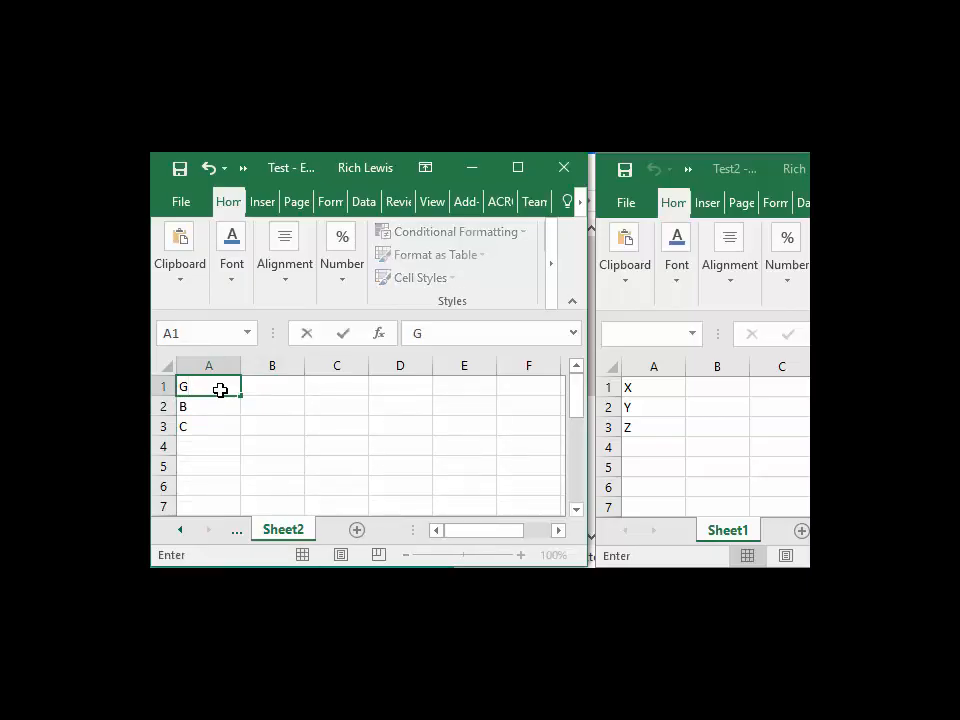
{"action": "key", "text": "Return"}
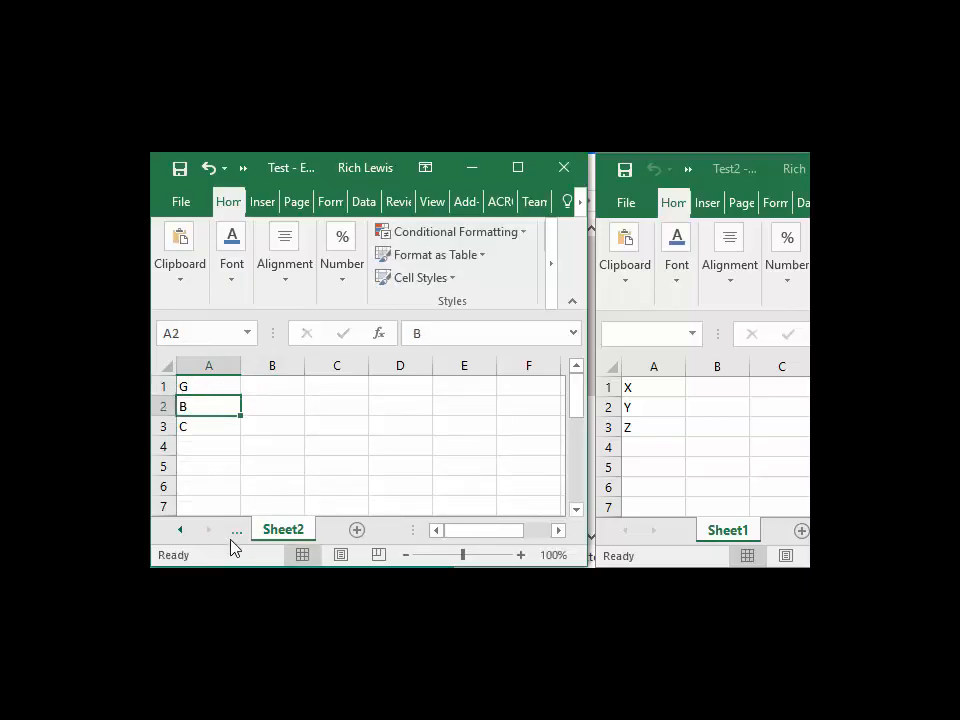
{"action": "left_click", "coordinate": [180, 530]}
{"action": "left_click", "coordinate": [289, 532]}
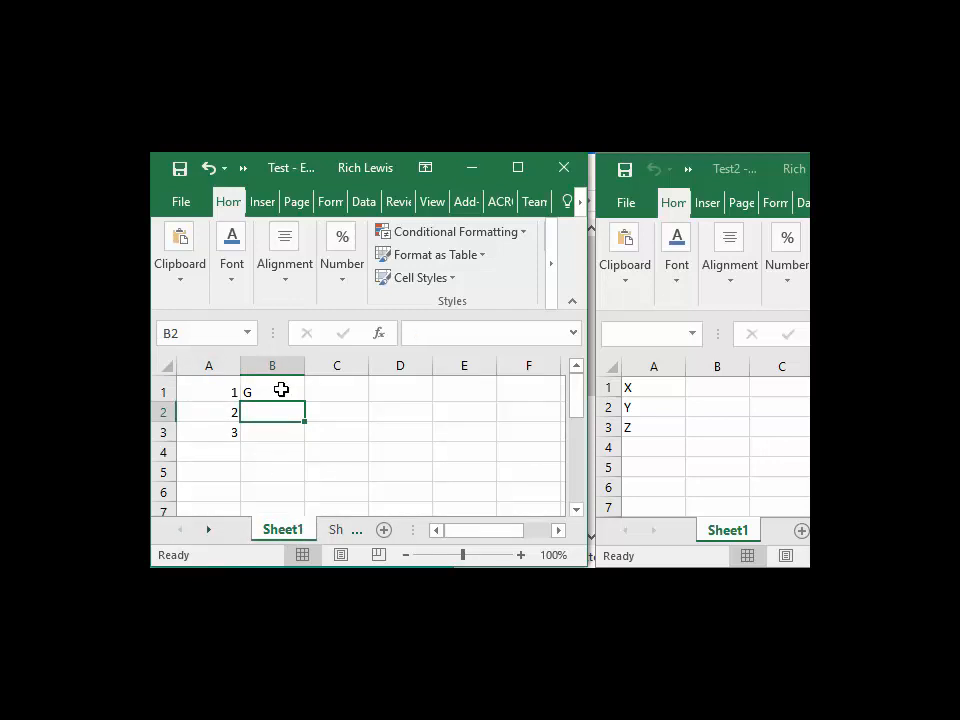
Step: Restore cell A1 on Sheet2 to A
{"action": "left_click", "coordinate": [338, 533]}
{"action": "left_click", "coordinate": [225, 385]}
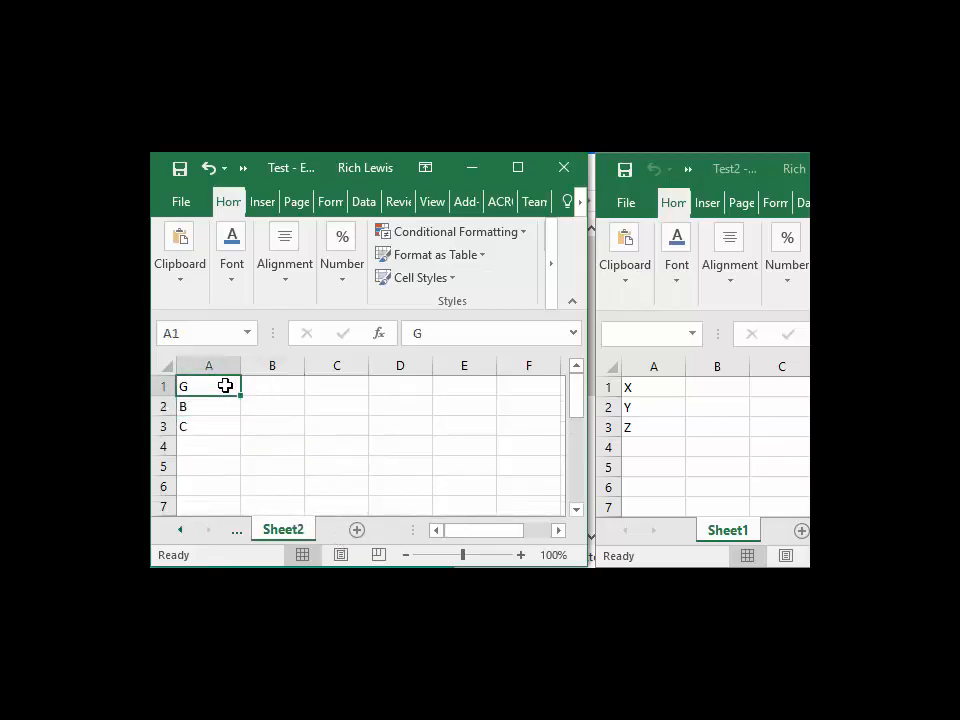
{"action": "type", "text": "A"}
{"action": "key", "text": "Return"}
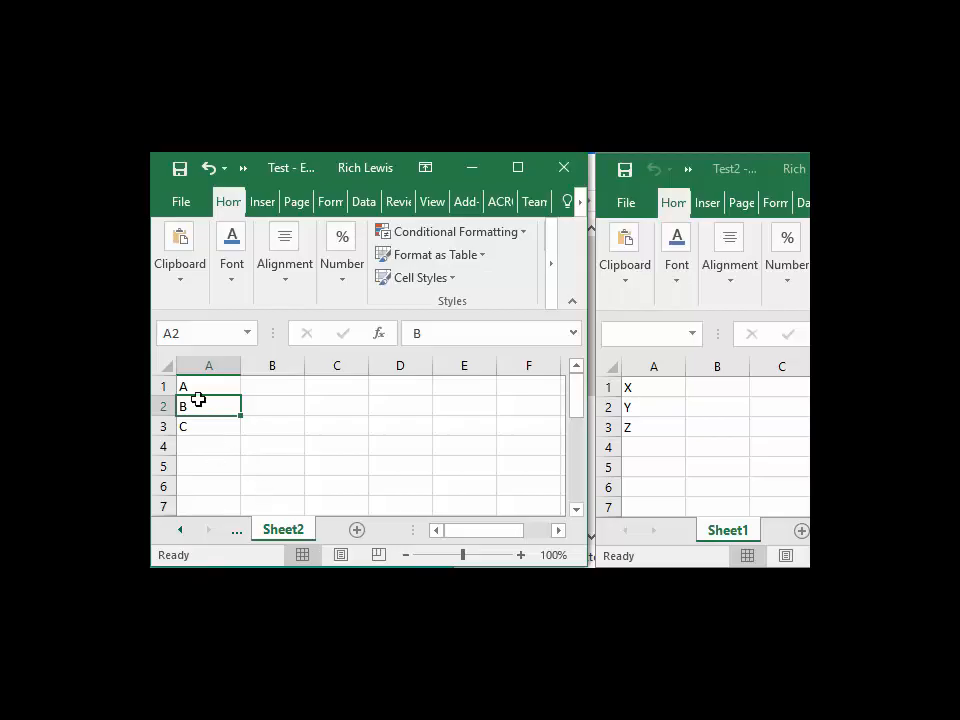
Step: Copy the linked formula from B1 down into B2 and B3 on Sheet1
{"action": "left_click", "coordinate": [180, 530]}
{"action": "left_click", "coordinate": [283, 529]}
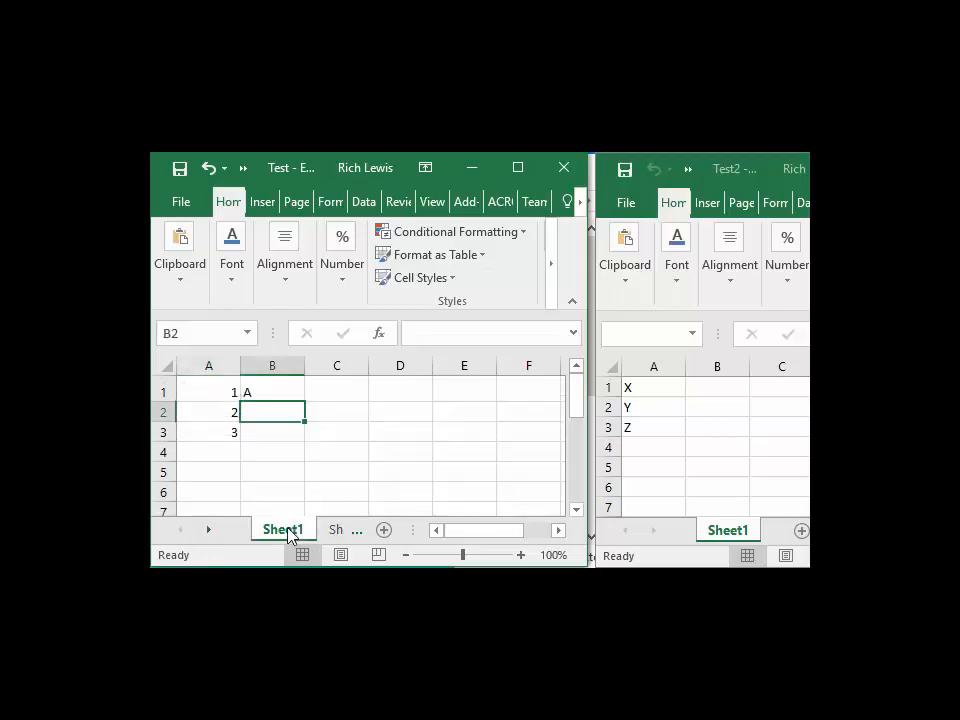
{"action": "left_click", "coordinate": [279, 391]}
{"action": "key", "text": "ctrl+c"}
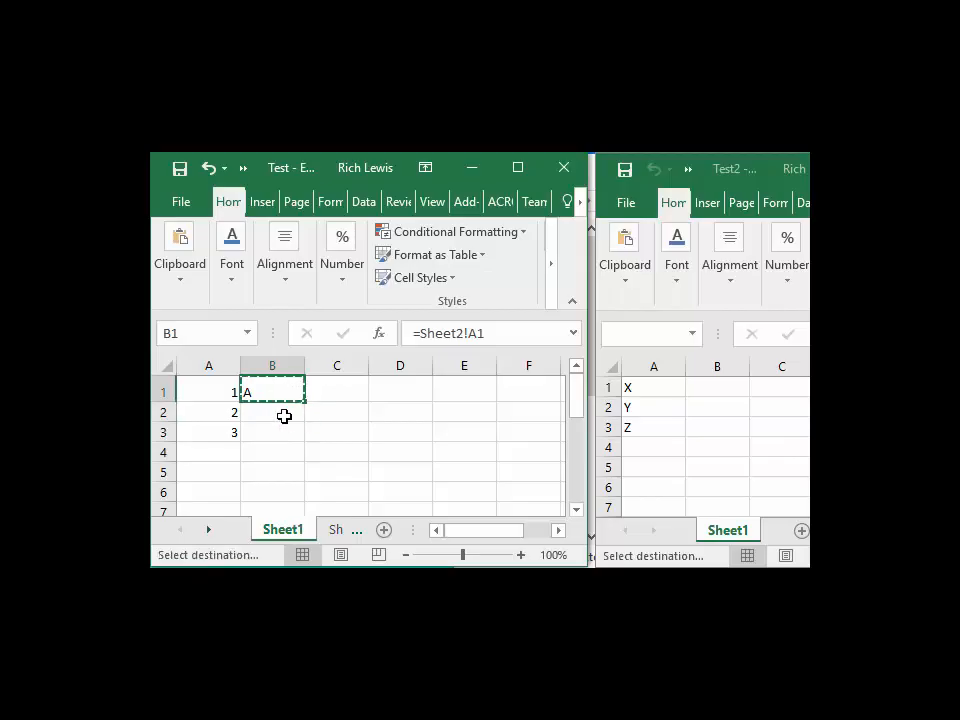
{"action": "left_click", "coordinate": [280, 410]}
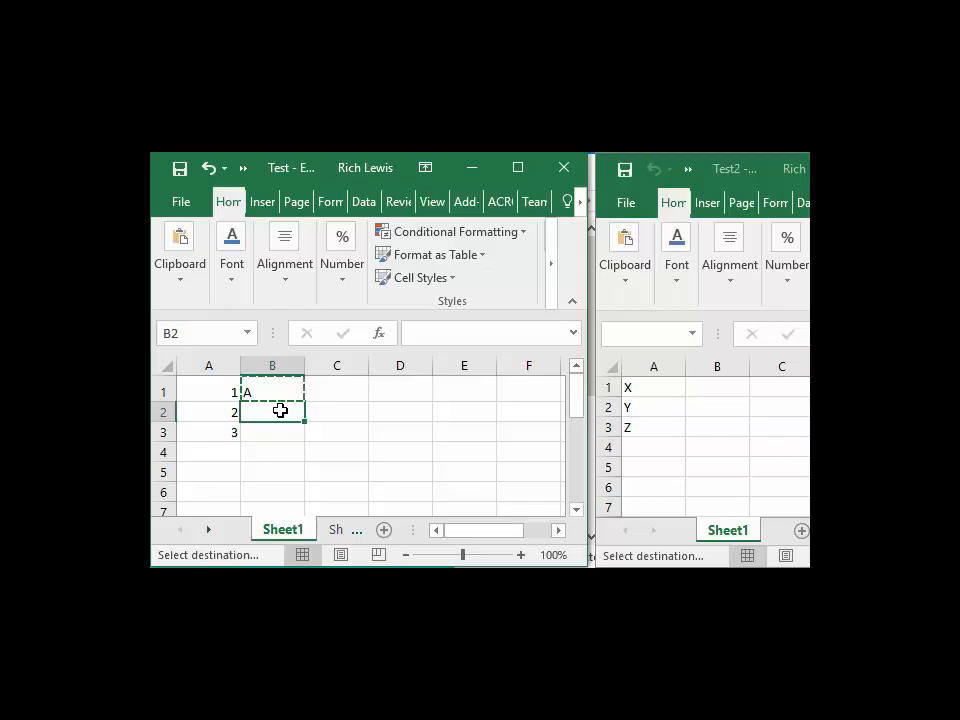
{"action": "key", "text": "ctrl+v"}
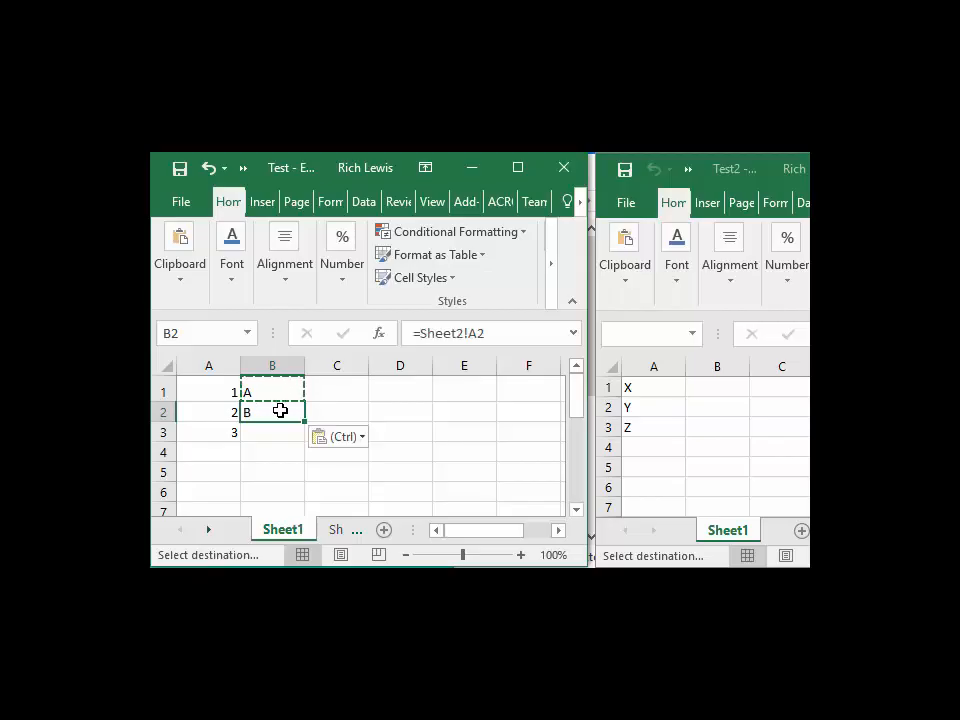
{"action": "left_click", "coordinate": [274, 427]}
{"action": "key", "text": "ctrl+v"}
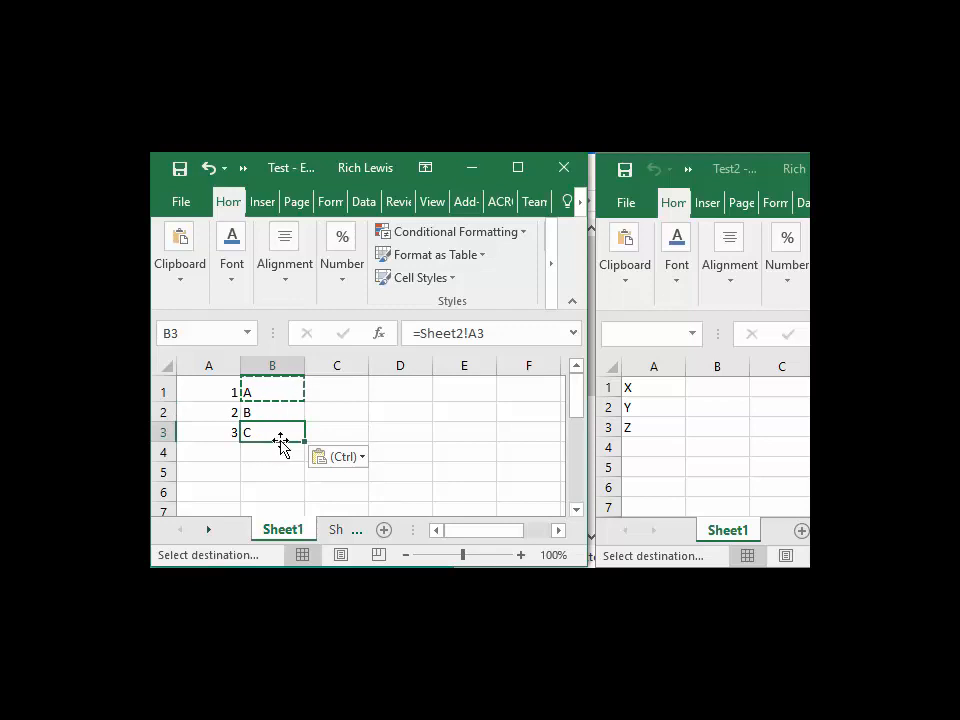
{"action": "left_click_drag", "start_coordinate": [278, 452], "coordinate": [274, 505]}
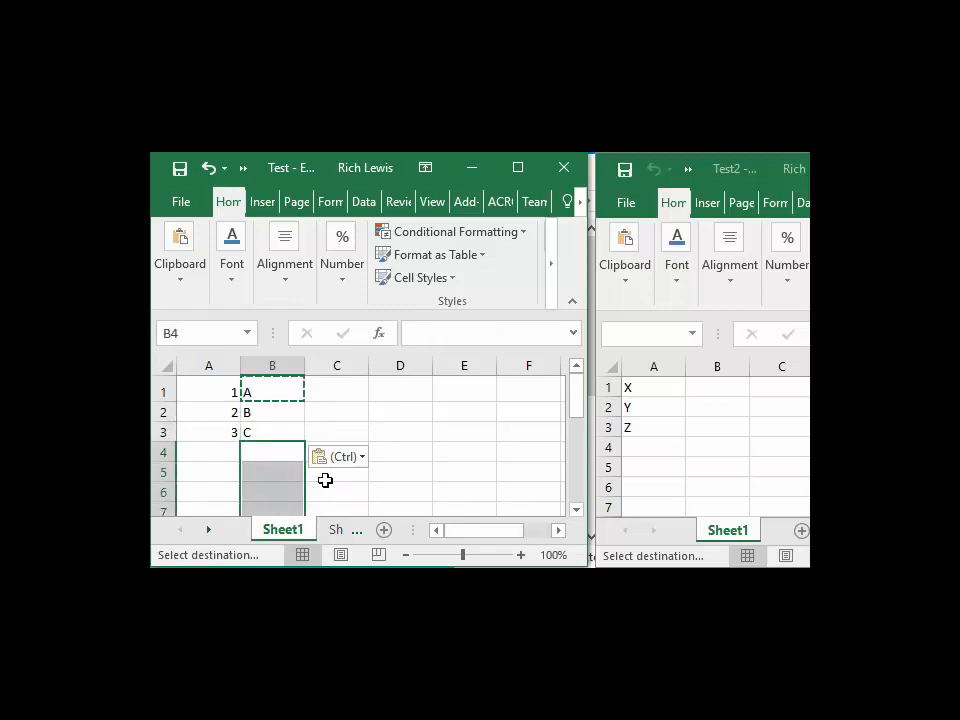
{"action": "left_click", "coordinate": [331, 437]}
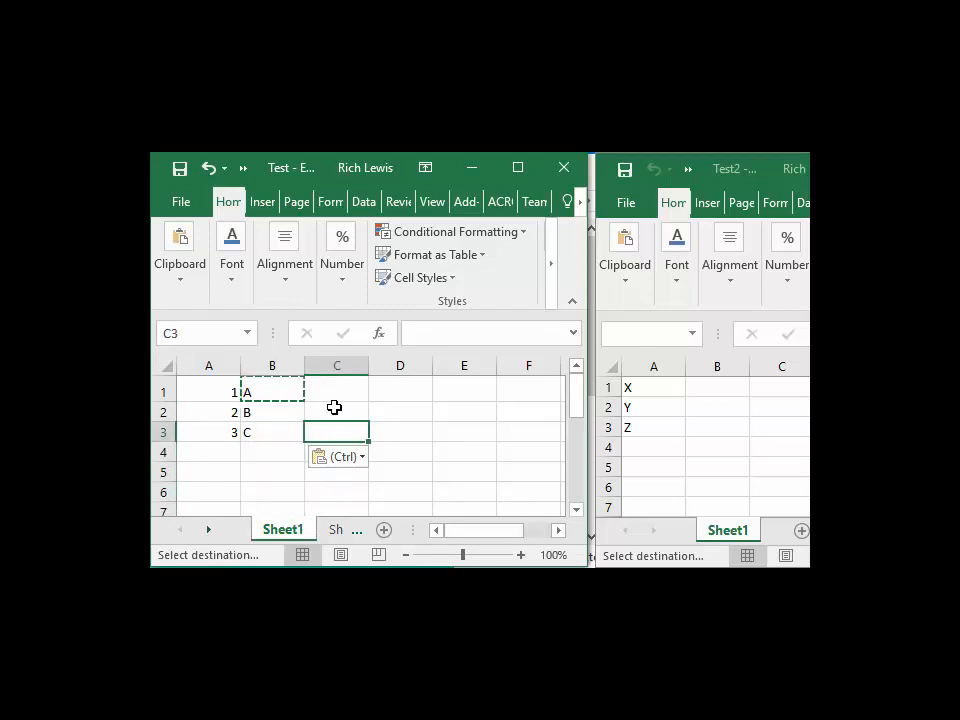
{"action": "key", "text": "Escape"}
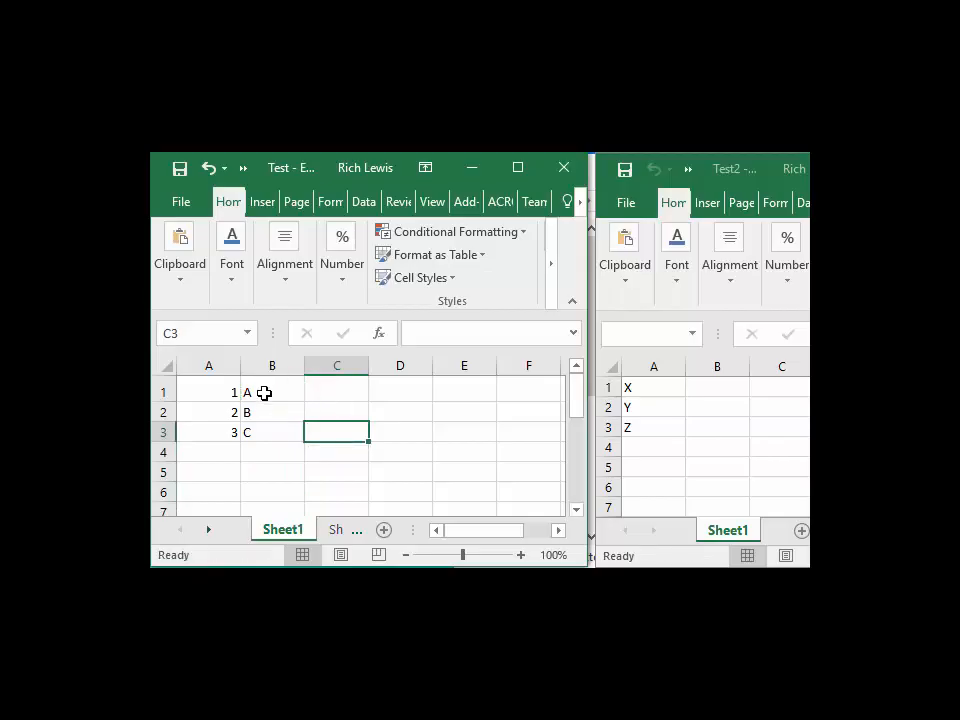
Step: Review Sheet2 and the linked cells on Sheet1
{"action": "left_click", "coordinate": [336, 532]}
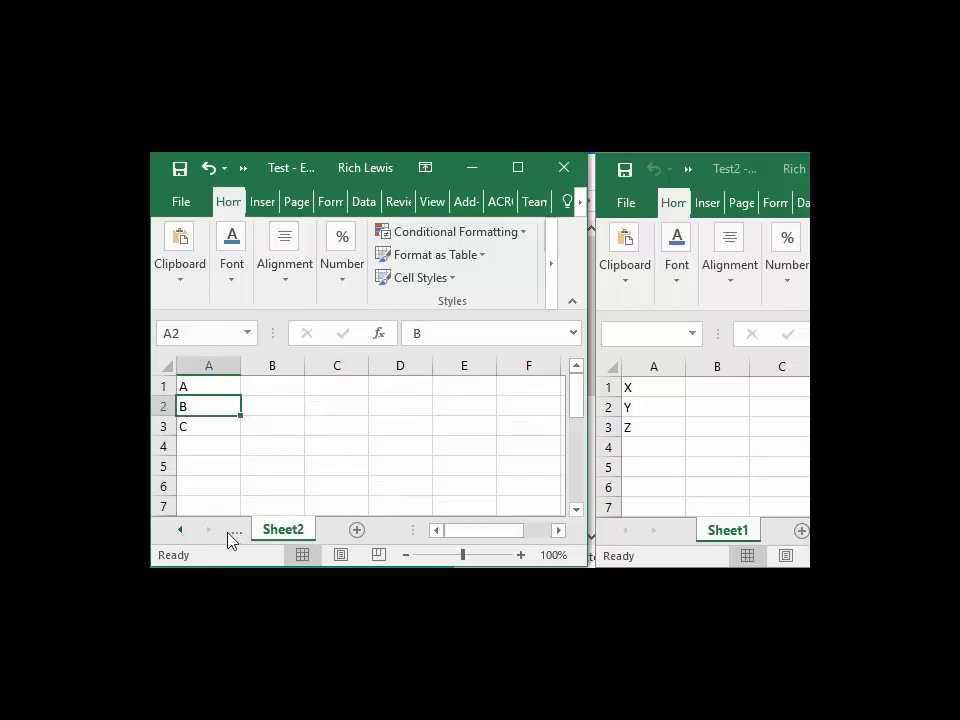
{"action": "left_click", "coordinate": [179, 530]}
{"action": "left_click", "coordinate": [275, 530]}
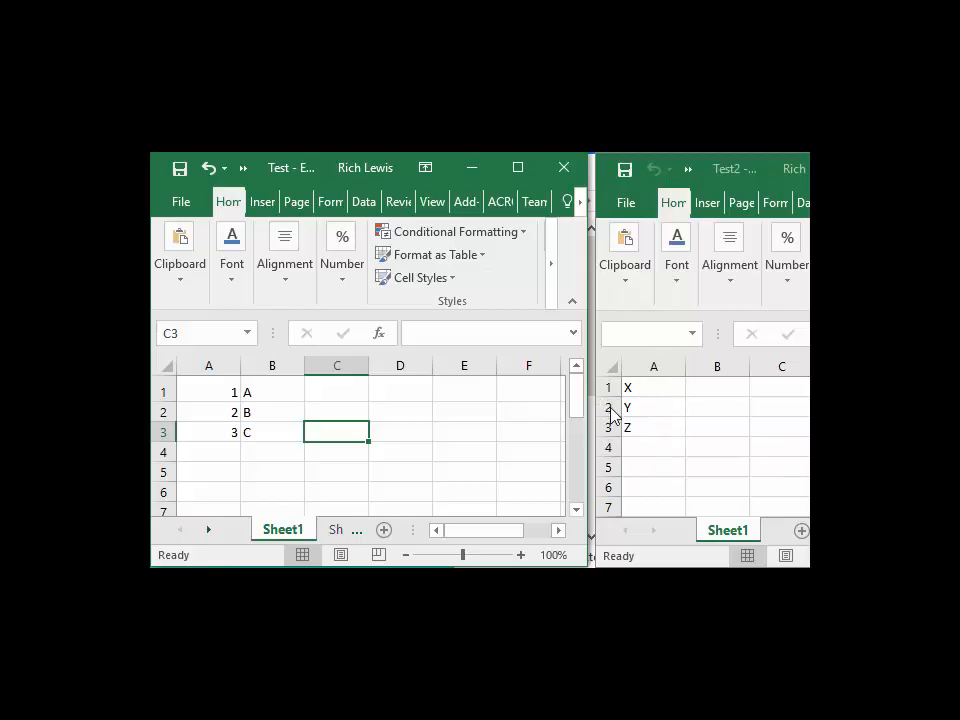
{"action": "left_click", "coordinate": [344, 387]}
{"action": "left_click", "coordinate": [339, 419]}
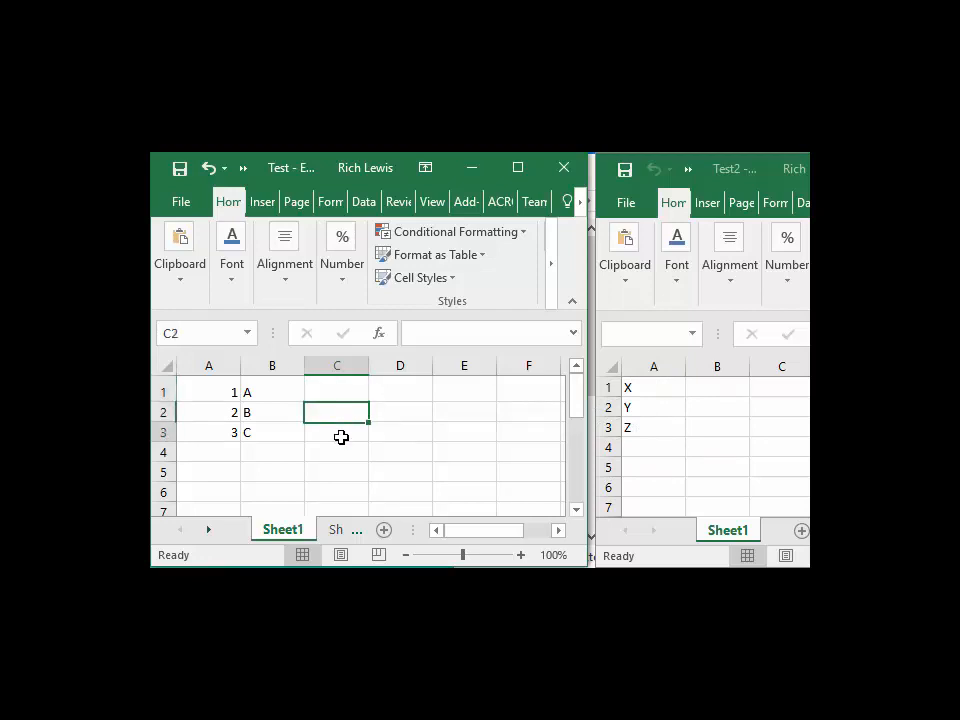
{"action": "left_click", "coordinate": [341, 437]}
Step: Enter the formula =[Test2.xlsx]Sheet1!A1 in cell C1 to link to the other workbook
{"action": "left_click", "coordinate": [343, 388]}
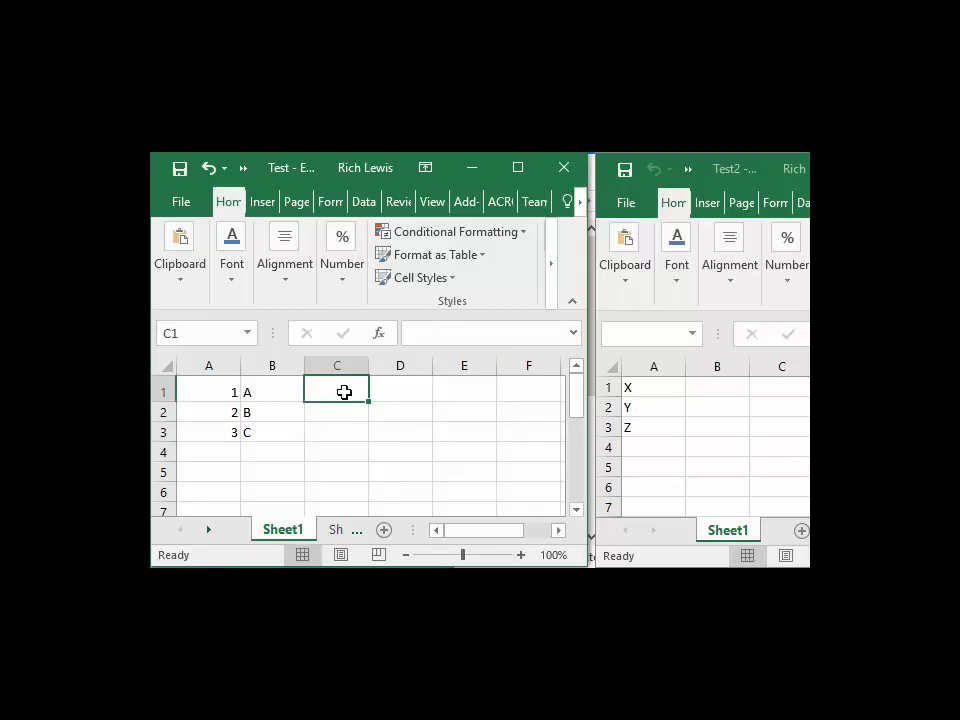
{"action": "left_click", "coordinate": [424, 336]}
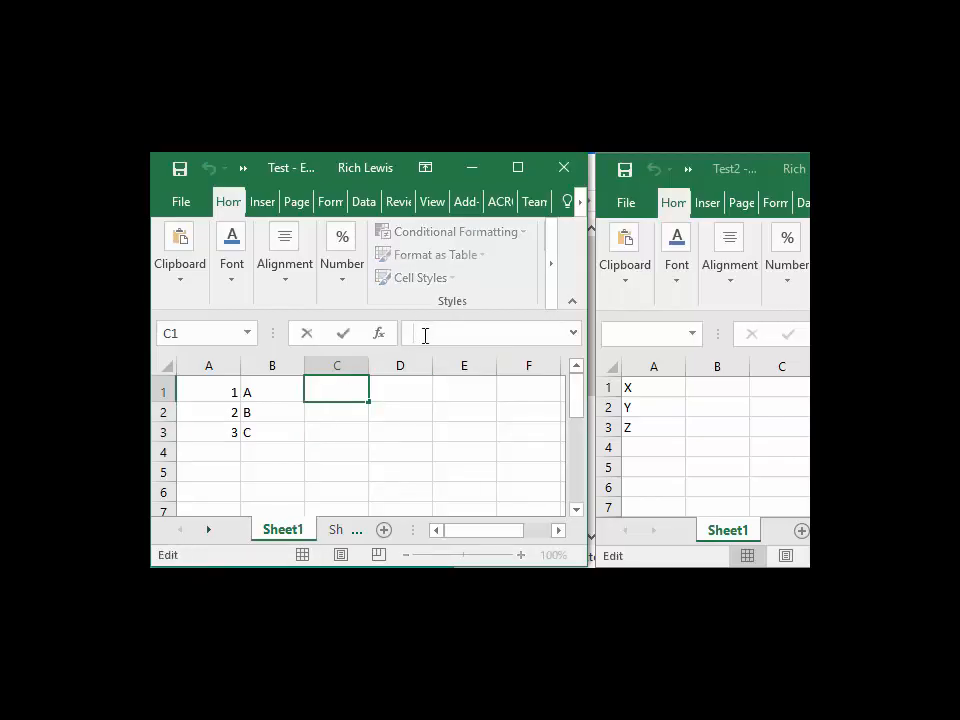
{"action": "type", "text": "=["}
{"action": "type", "text": "Tes"}
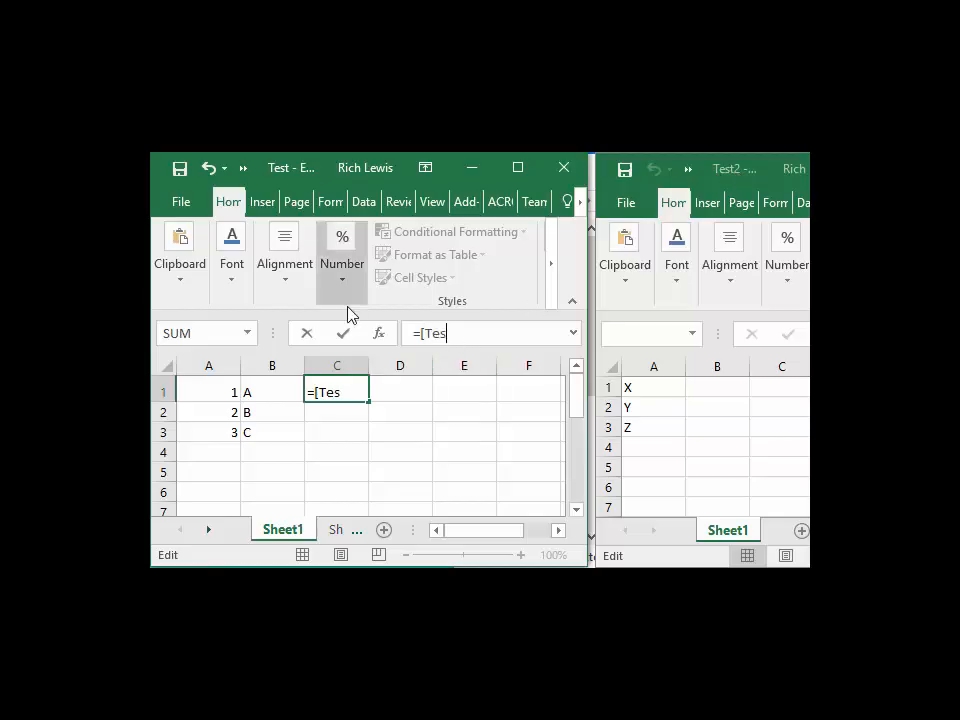
{"action": "type", "text": "t2.xlsx"}
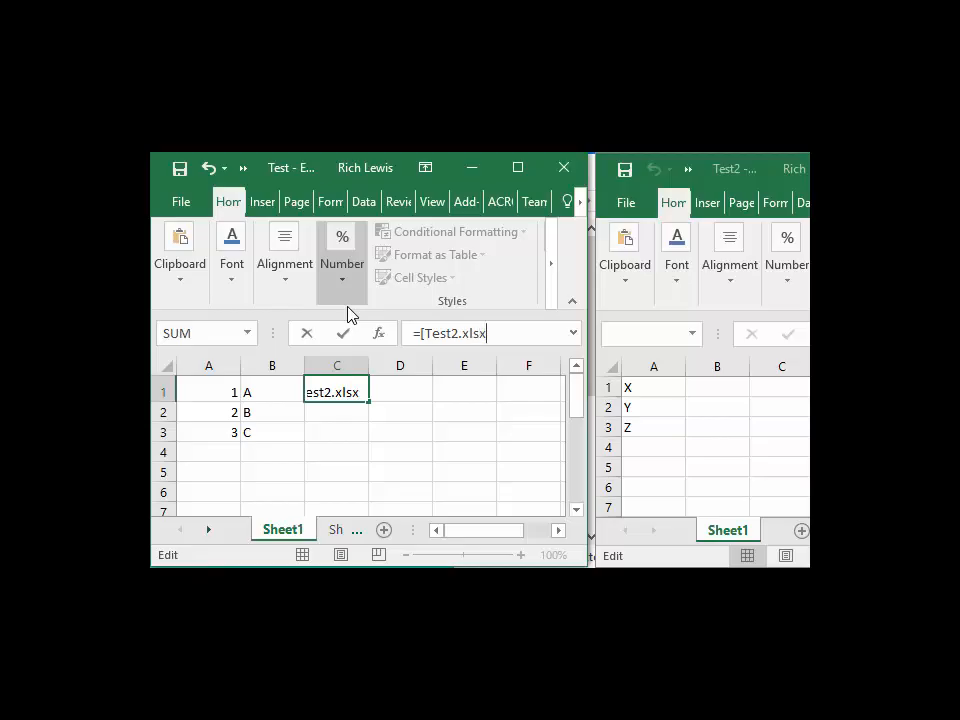
{"action": "type", "text": "]"}
{"action": "type", "text": "Sheet1"}
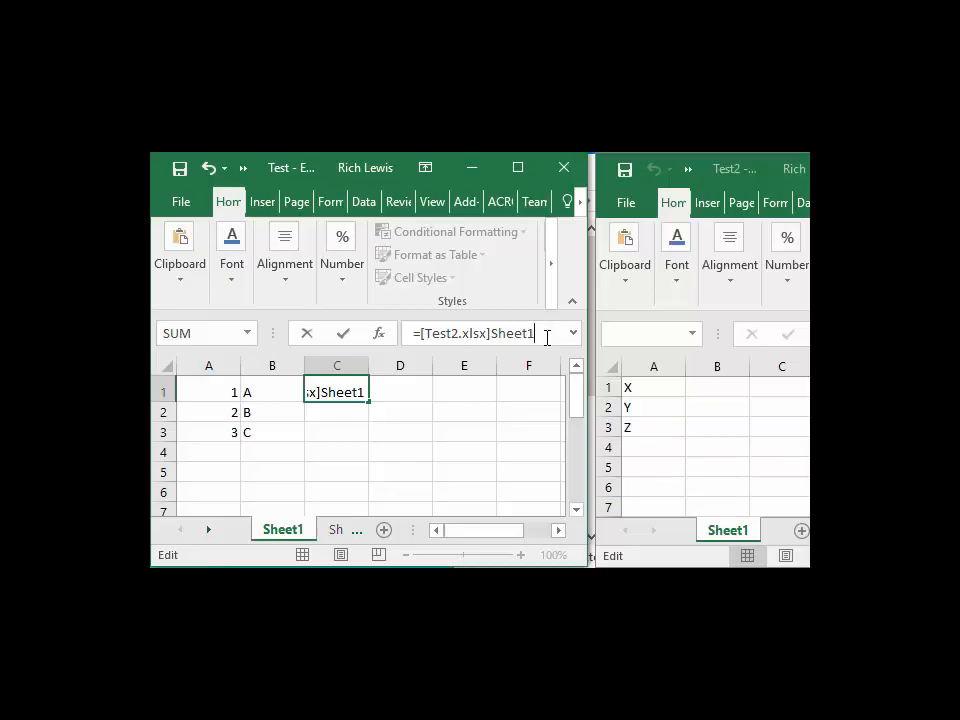
{"action": "type", "text": "!A1"}
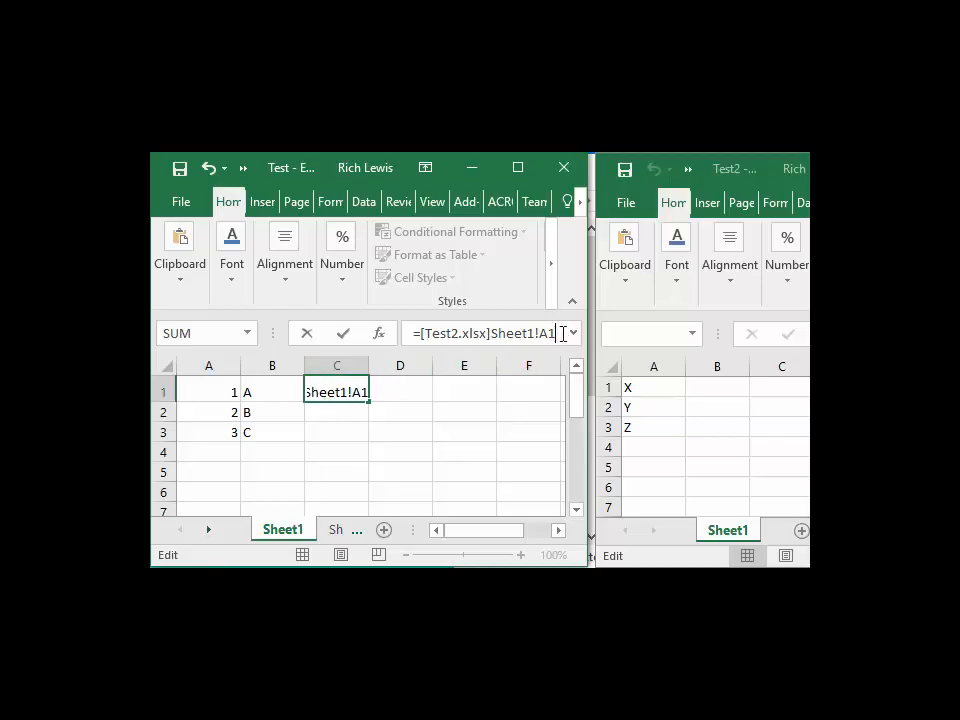
{"action": "key", "text": "Return"}
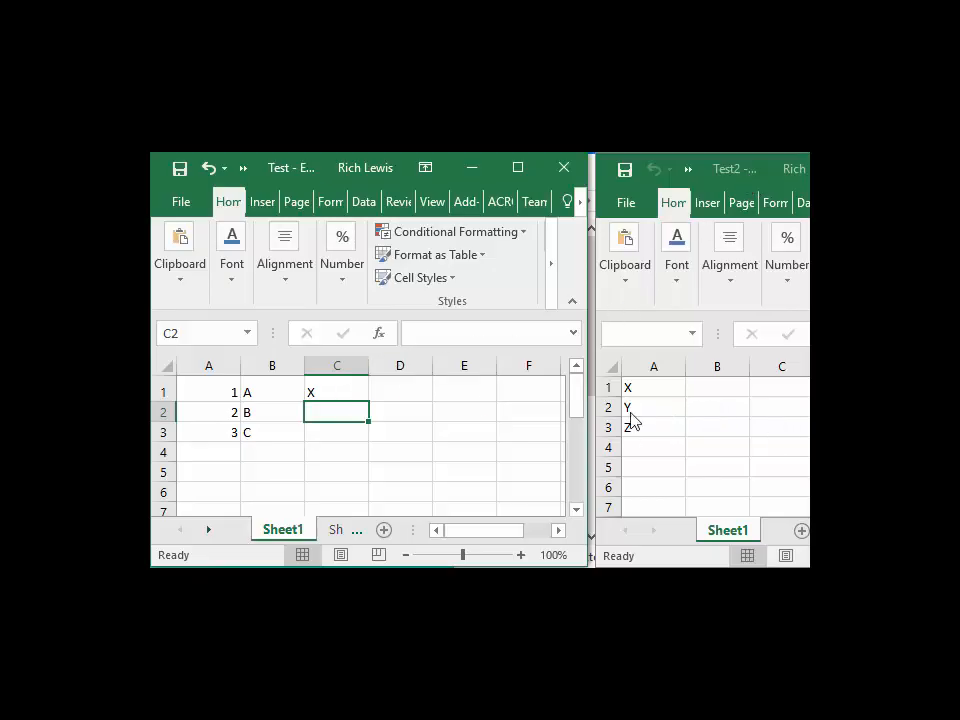
Step: Copy the external-link formula from C1 into C2 and C3
{"action": "left_click", "coordinate": [333, 386]}
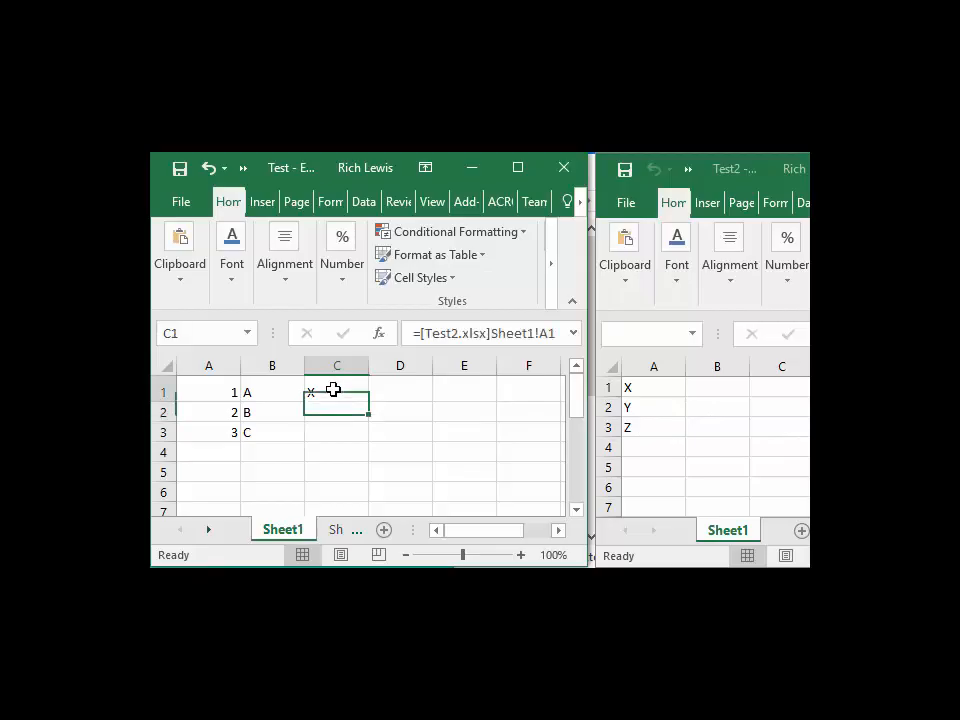
{"action": "key", "text": "ctrl+c"}
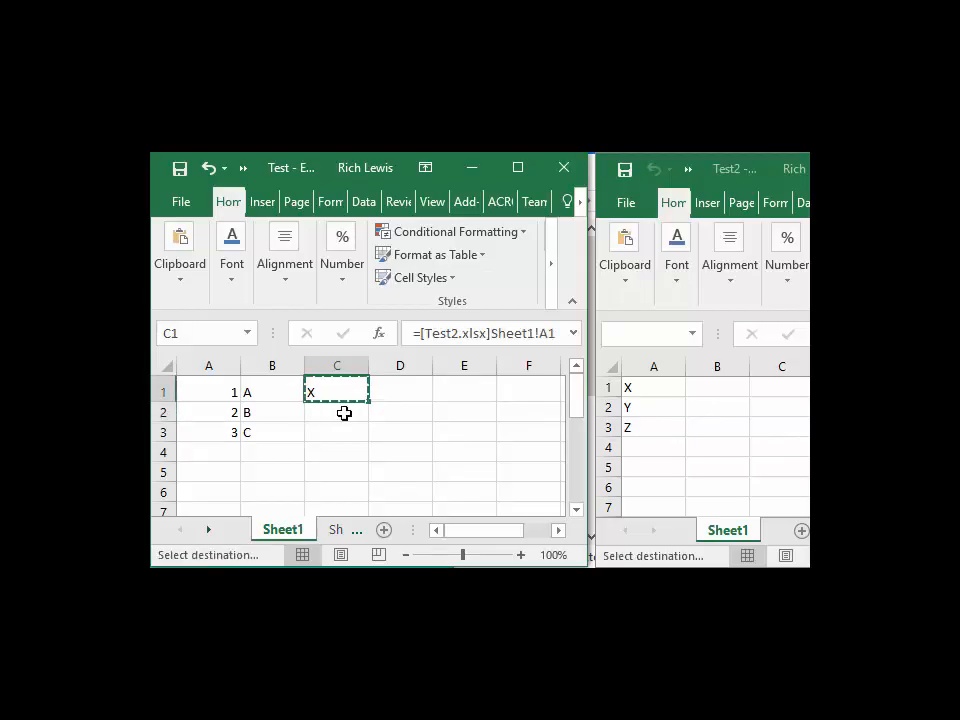
{"action": "left_click_drag", "start_coordinate": [343, 411], "coordinate": [339, 435]}
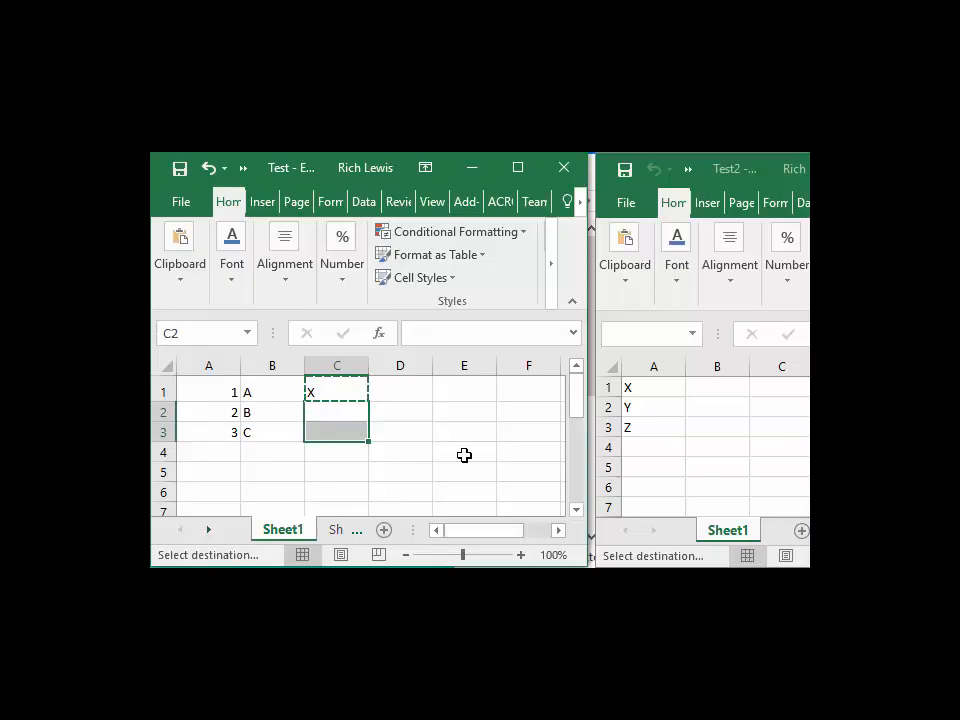
{"action": "key", "text": "ctrl+v"}
{"action": "left_click", "coordinate": [440, 417]}
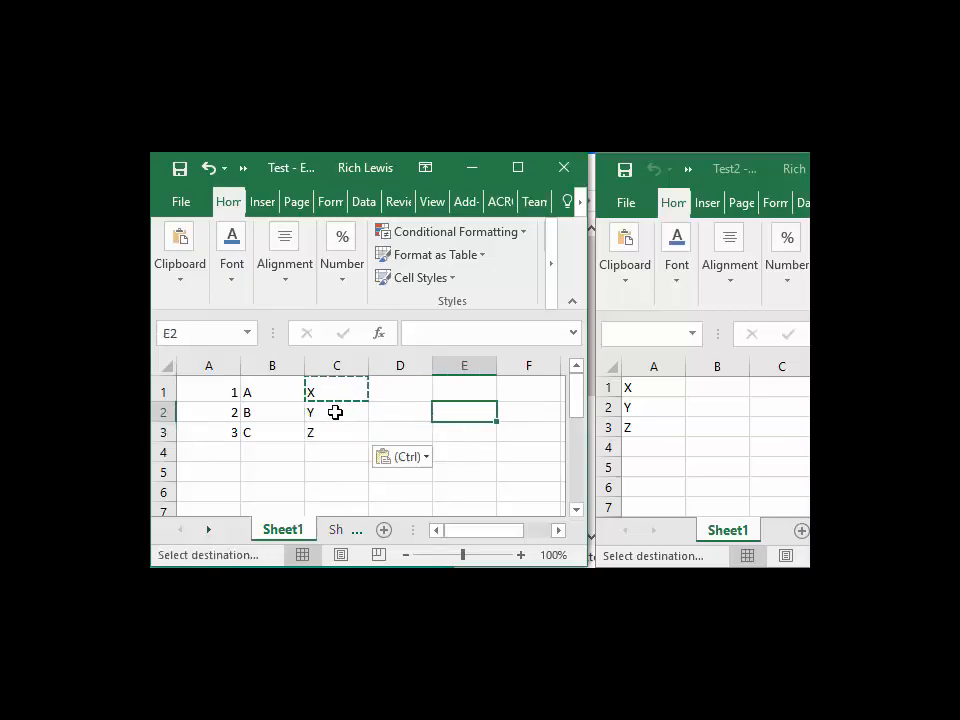
{"action": "left_click", "coordinate": [342, 466]}
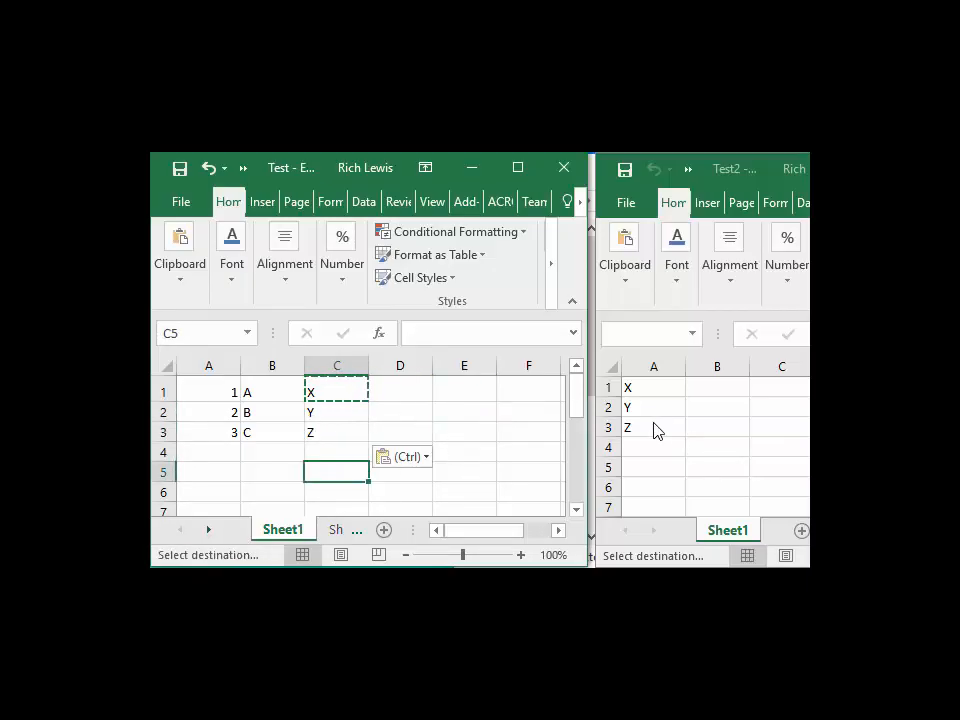
Step: Change cell A3 in the Test2 workbook to P
{"action": "left_click", "coordinate": [660, 428]}
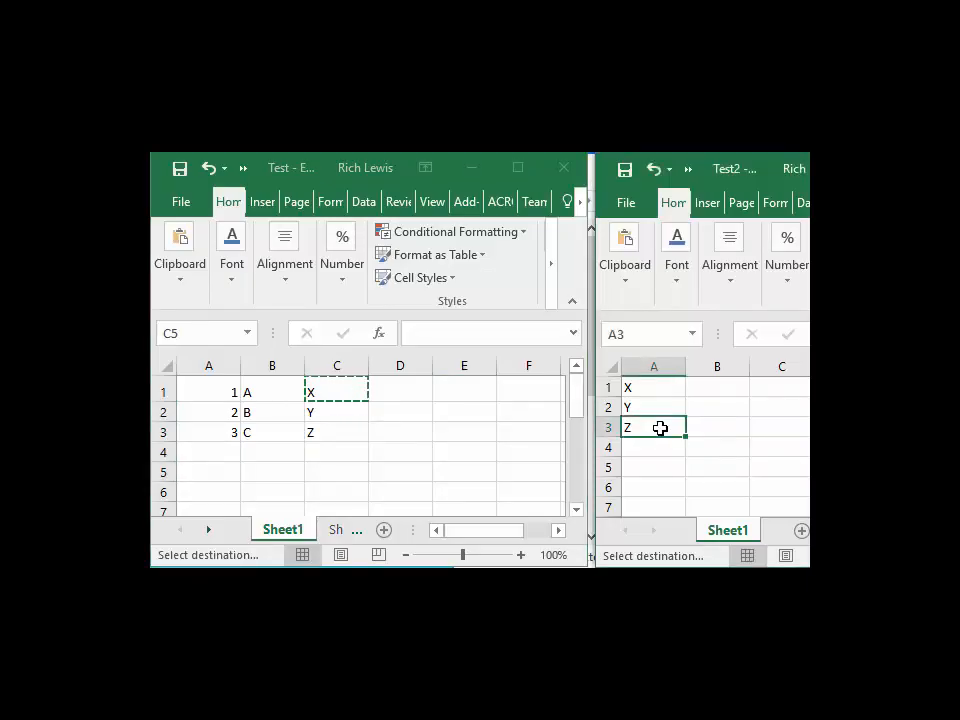
{"action": "type", "text": "P"}
{"action": "key", "text": "Return"}
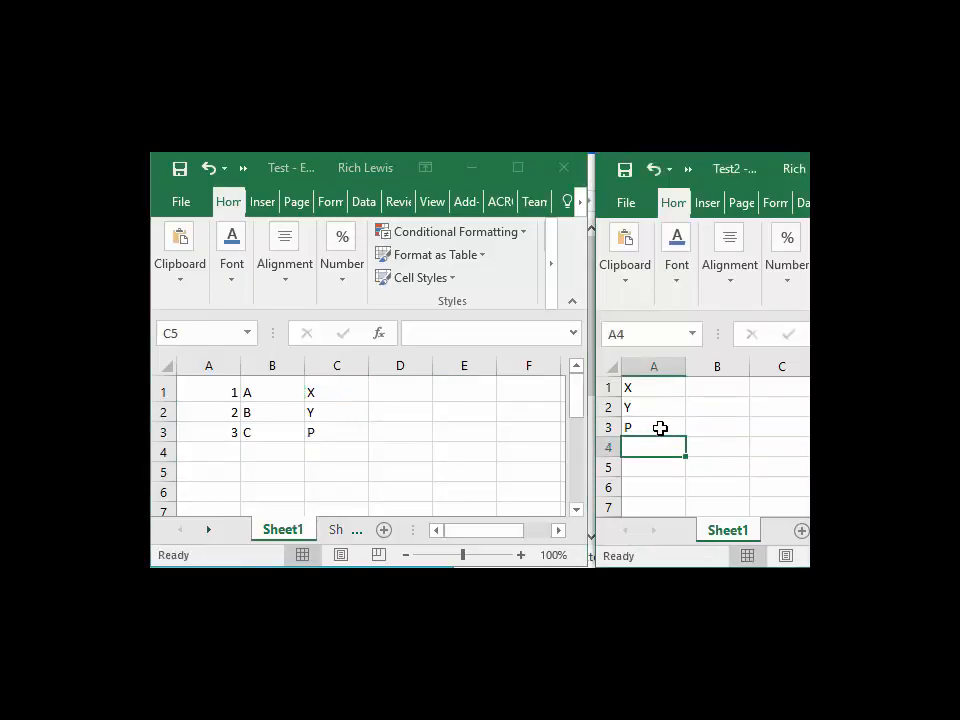